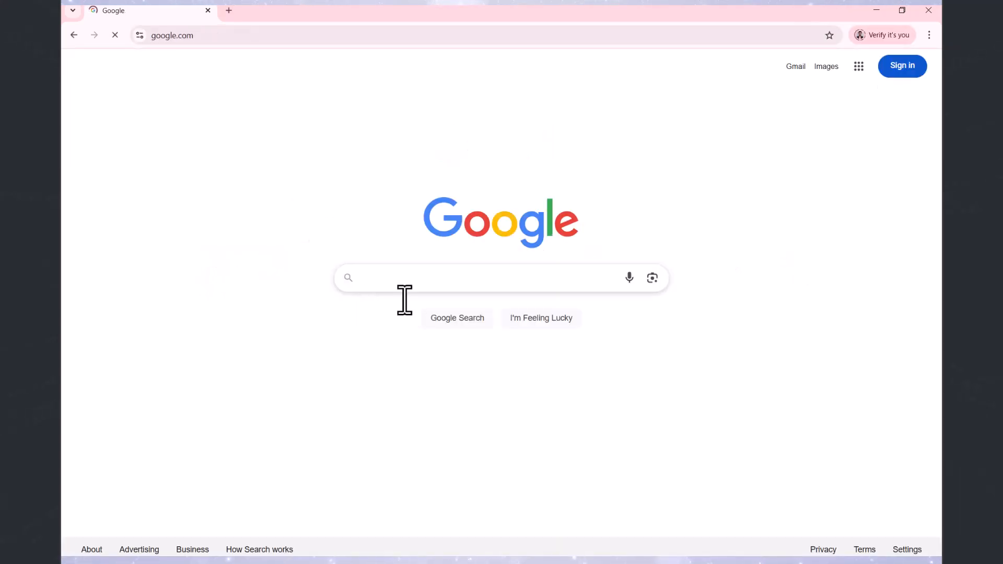
# Search the web for "world development indicators" and open the World Bank DataBank page for that database.
pyautogui.write('wor')
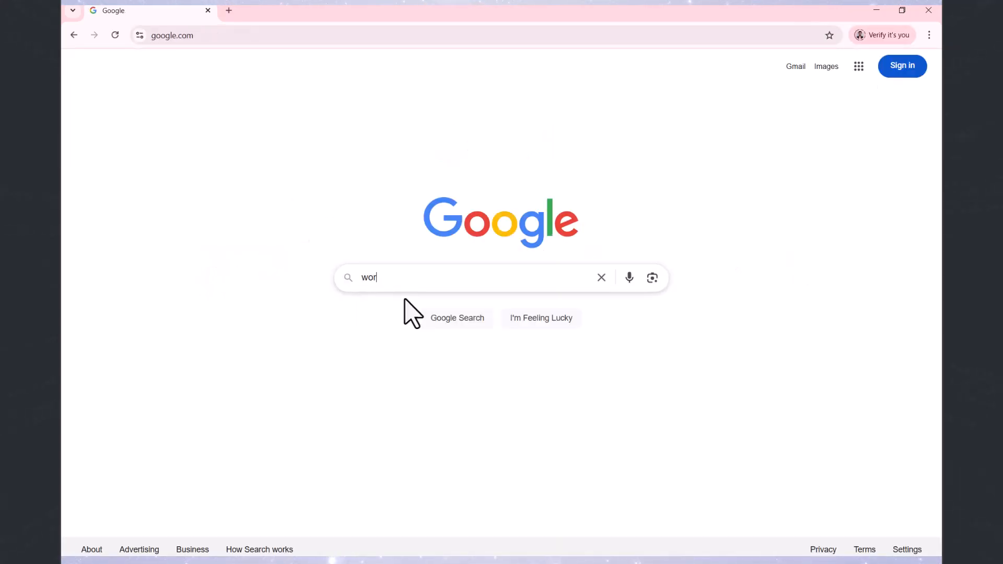
pyautogui.write('ld development indicators')
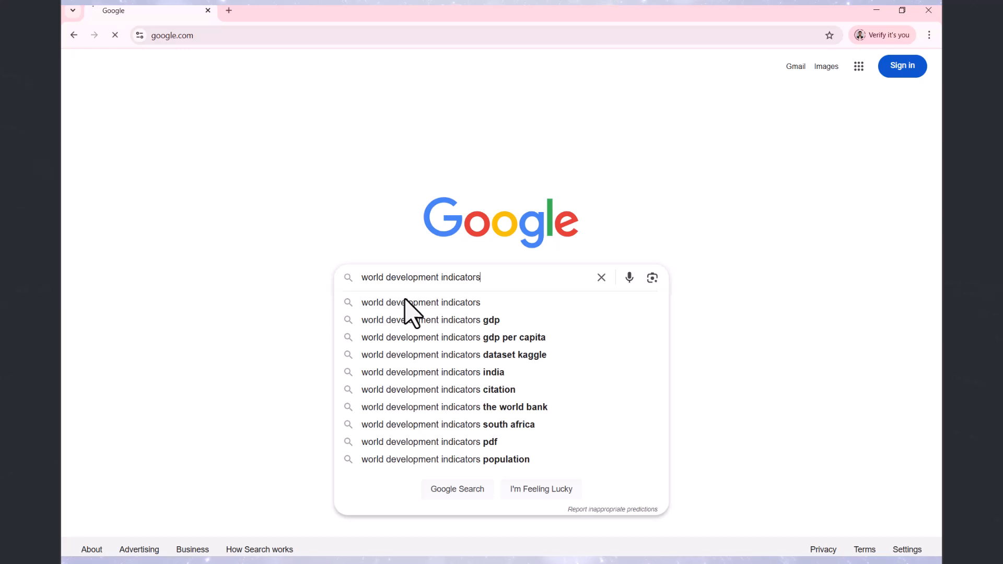
pyautogui.press('Return')
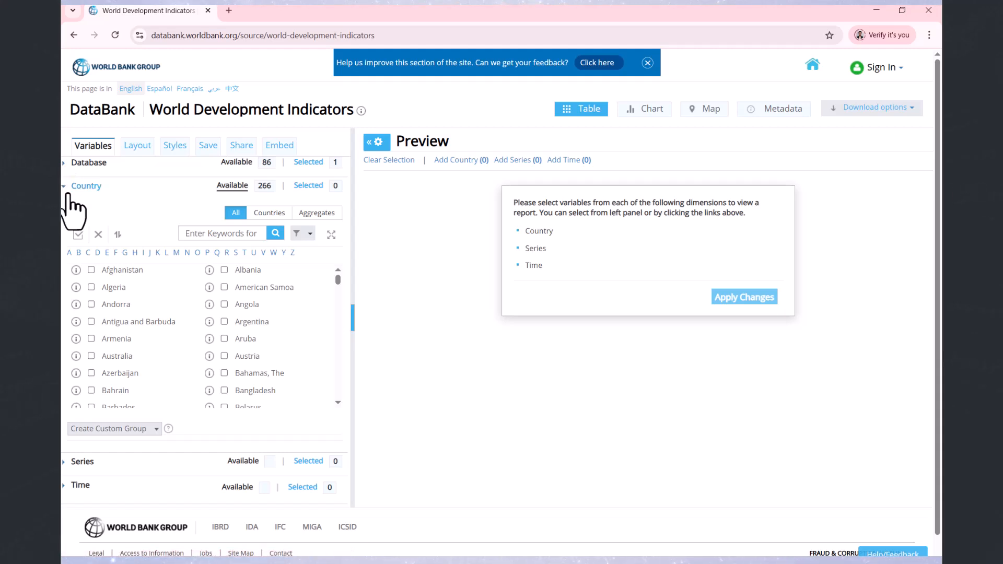
# Check which database is chosen in the Database section, and collapse the section again.
pyautogui.click(66, 166)
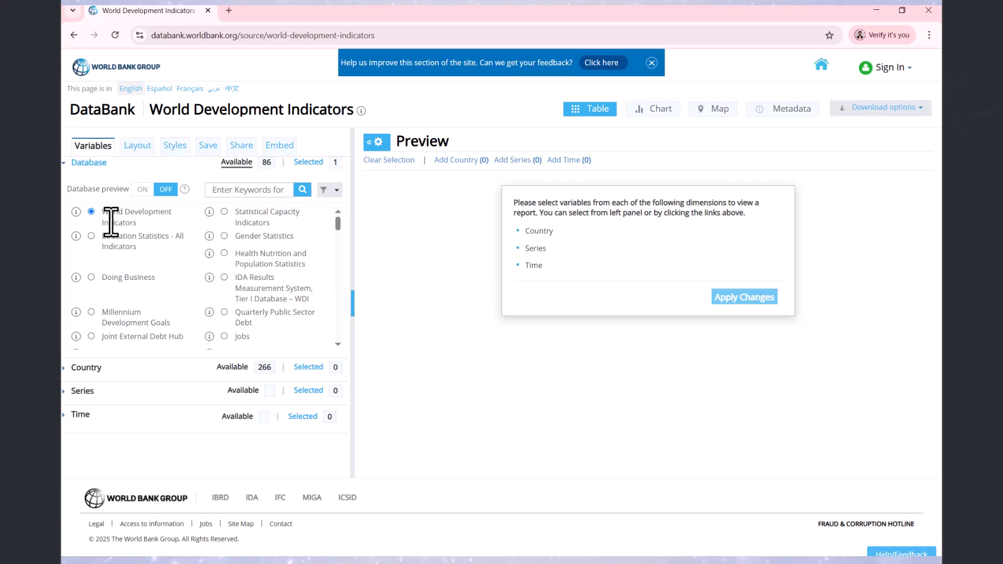
pyautogui.click(65, 163)
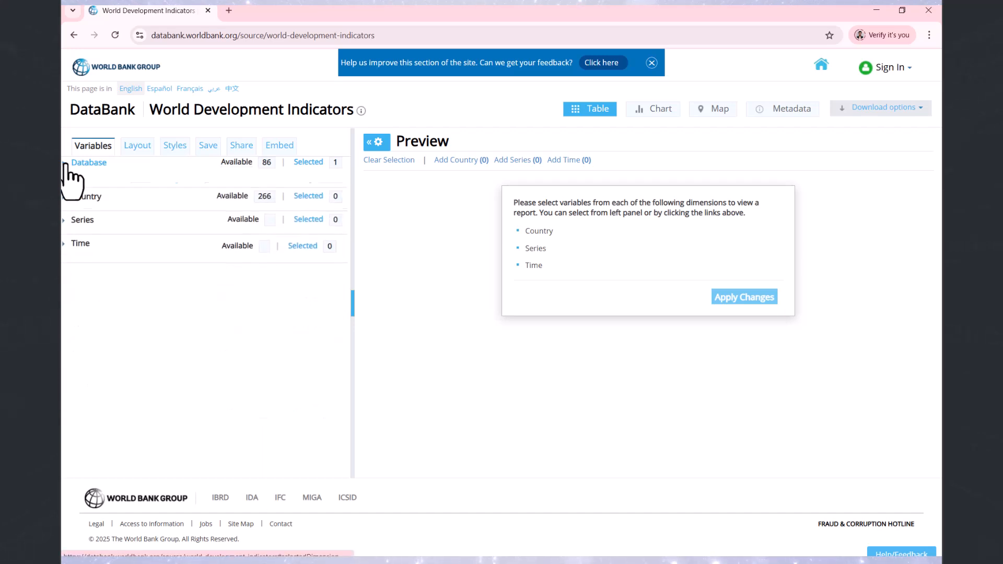
# Add China and United States to the report's Country selection, using the alphabetical index to find them.
pyautogui.click(66, 190)
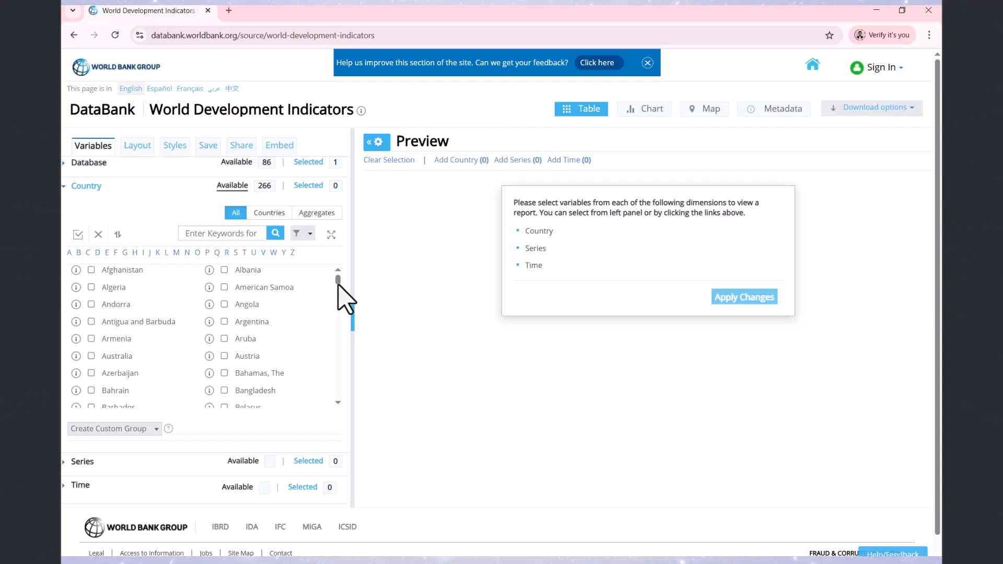
pyautogui.moveTo(338, 285)
pyautogui.mouseDown()
pyautogui.moveTo(337, 340)
pyautogui.moveTo(335, 301)
pyautogui.mouseUp()
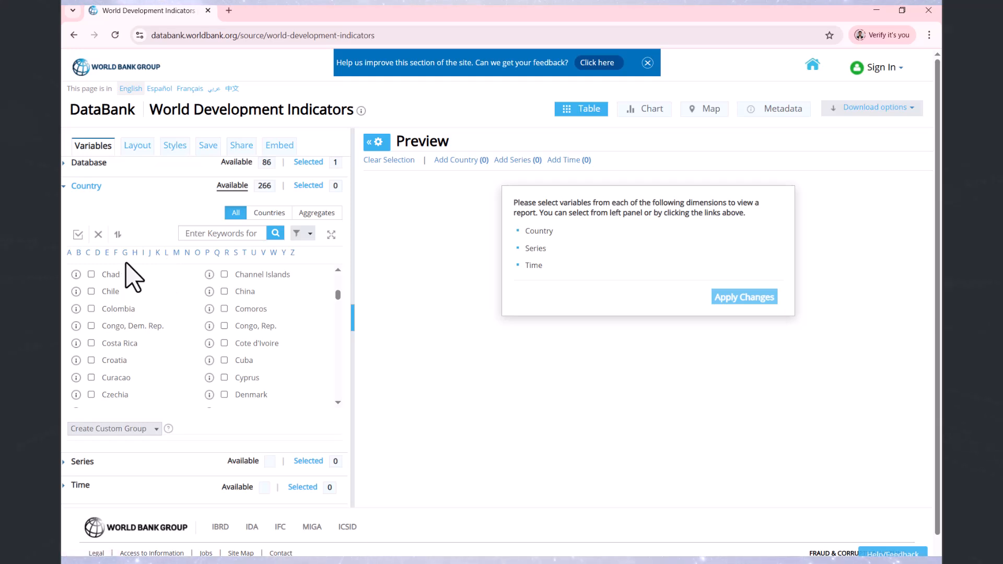
pyautogui.scroll(-5, 147, 264)
pyautogui.click(146, 255)
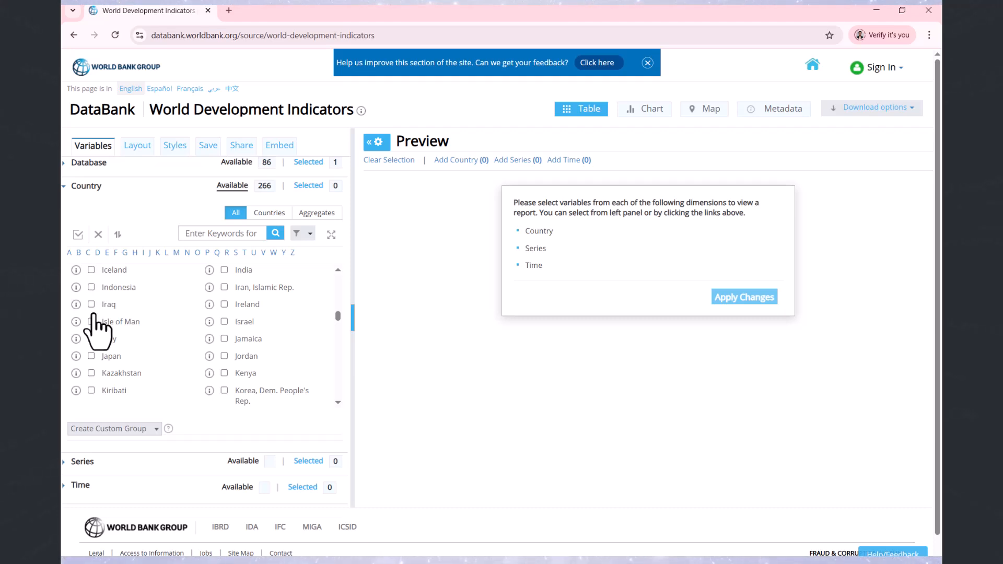
pyautogui.tripleClick(88, 255)
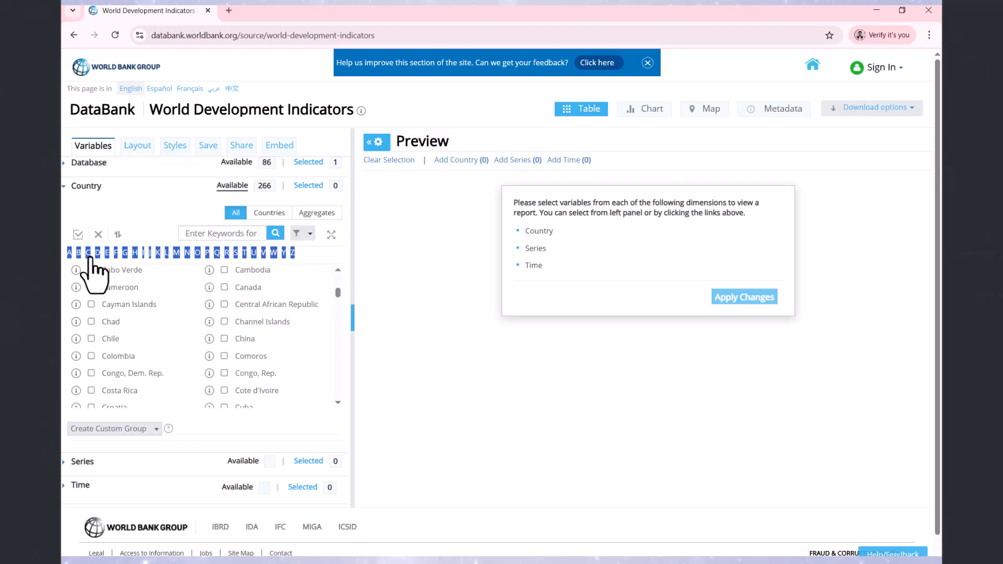
pyautogui.click(142, 210)
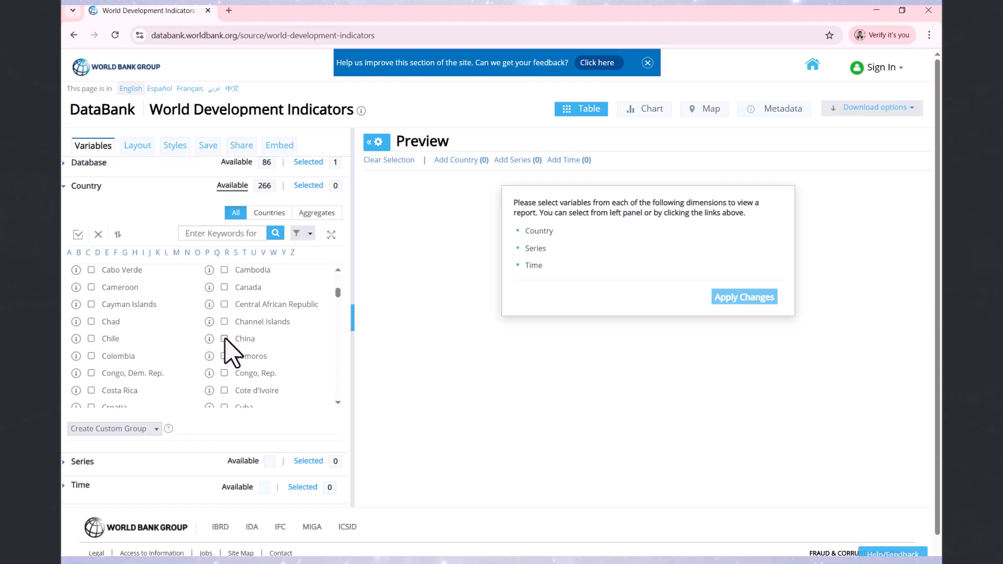
pyautogui.click(252, 253)
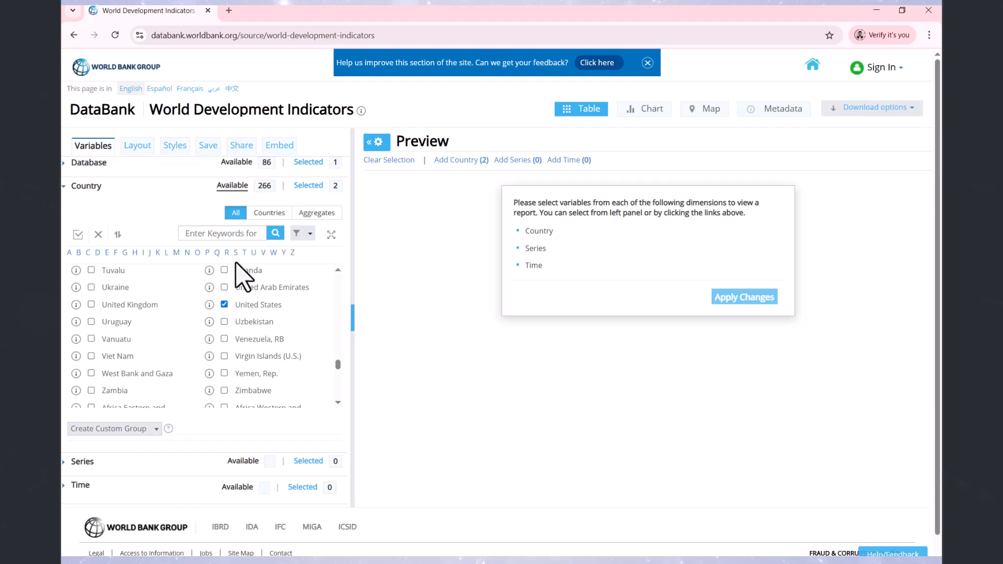
# Examine the country keyword search and the filter options for region, income and lending without applying any.
pyautogui.click(242, 233)
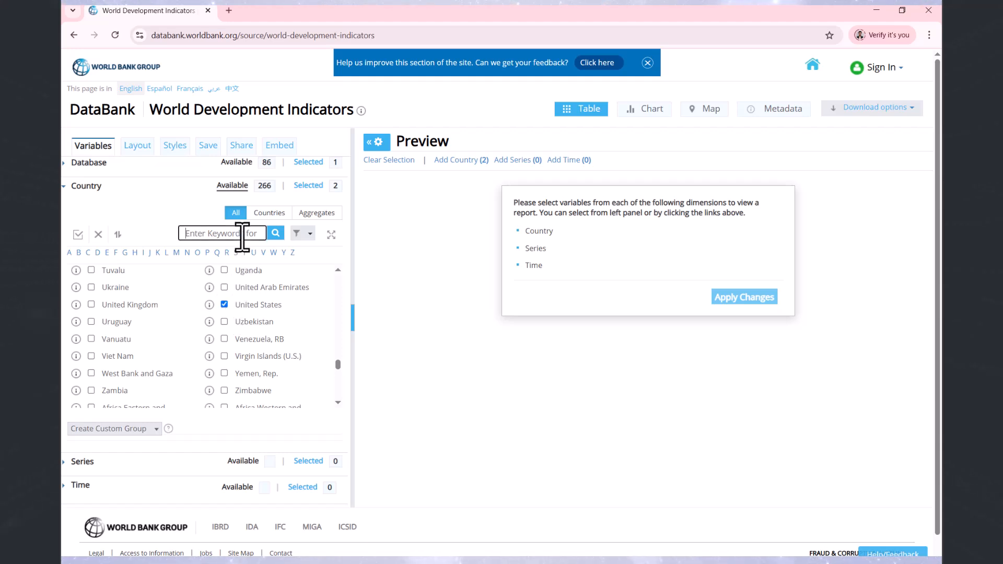
pyautogui.click(311, 235)
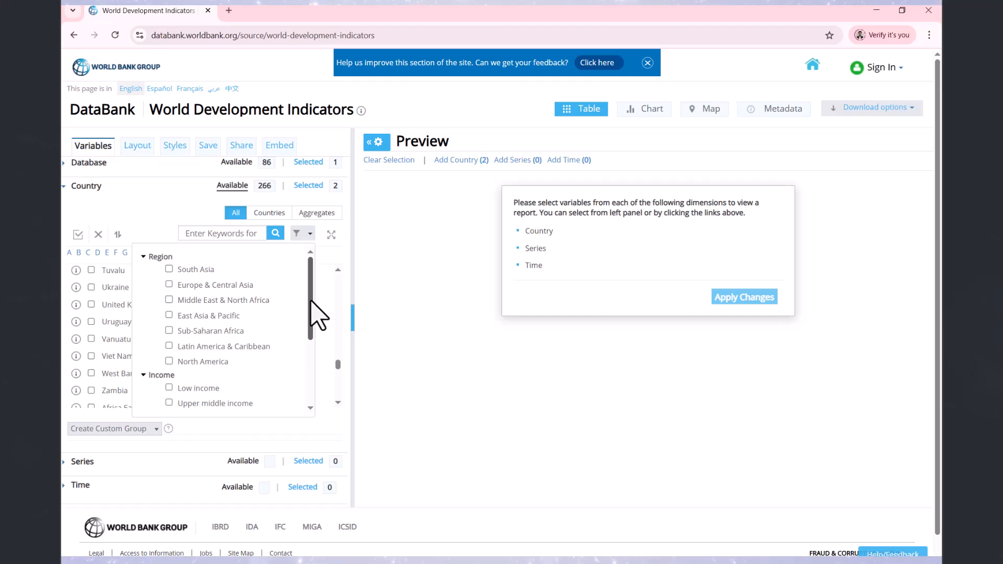
pyautogui.moveTo(312, 302); pyautogui.dragTo(315, 335)
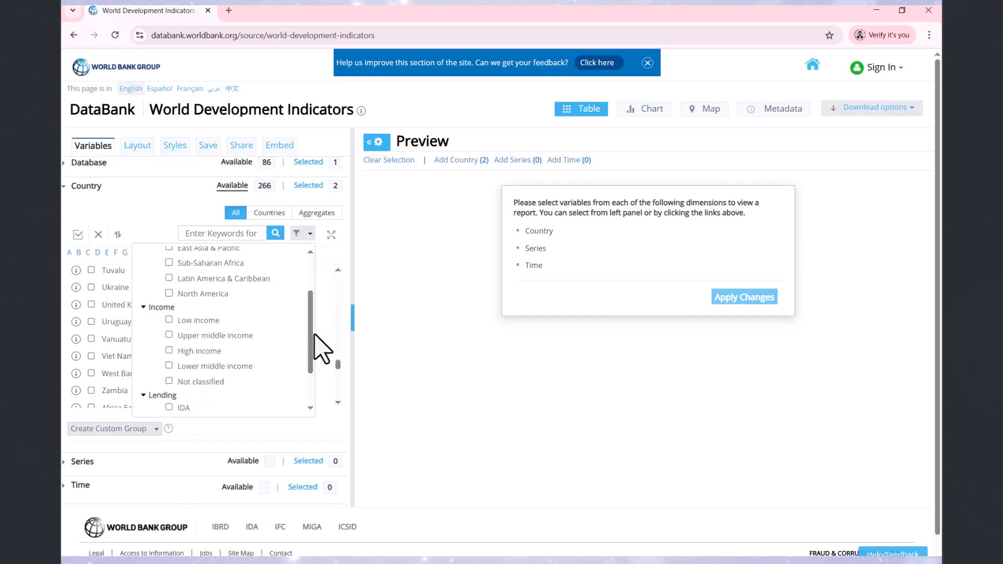
pyautogui.click(310, 235)
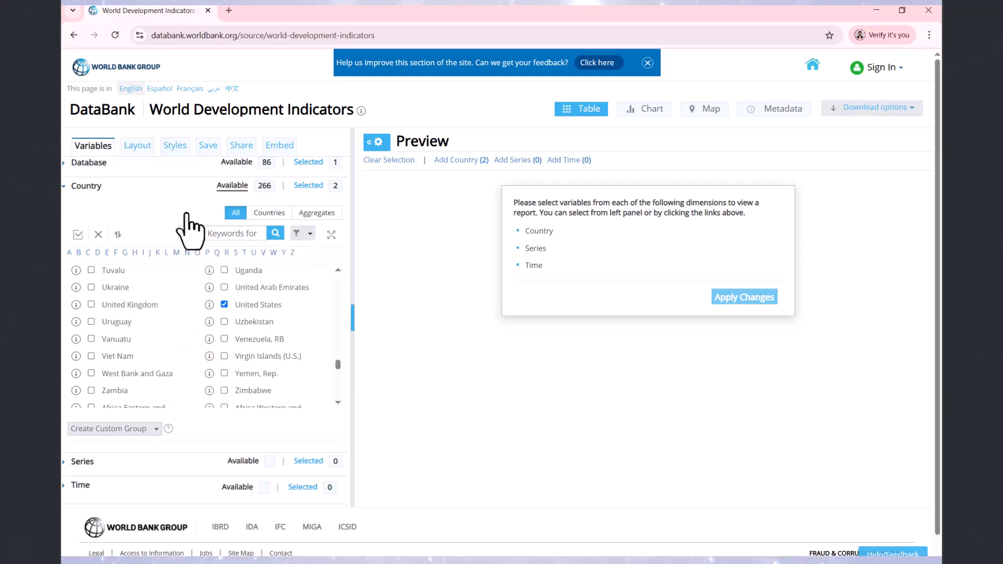
# Finish the country selection, open the Series list and search it for "gdp".
pyautogui.click(64, 193)
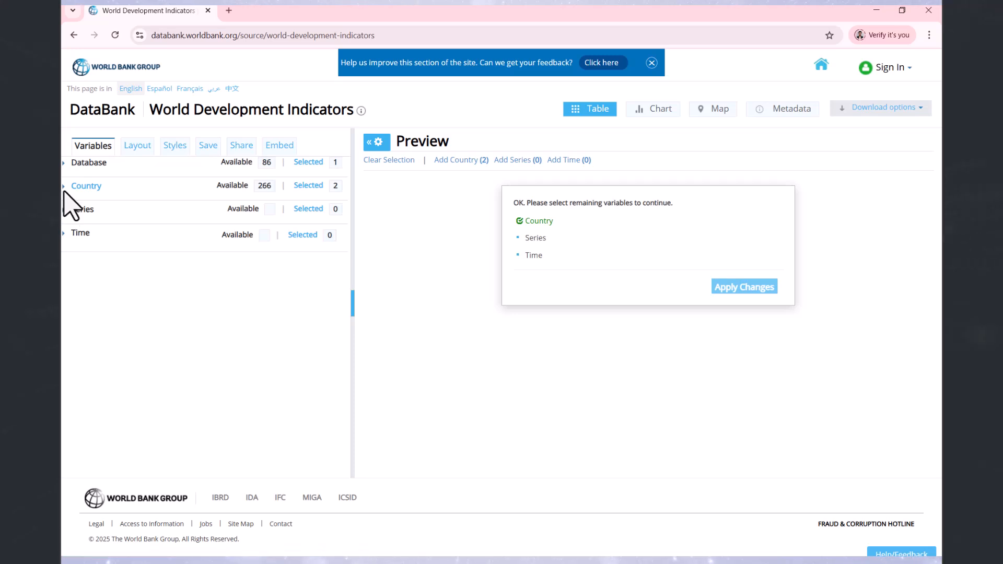
pyautogui.click(65, 211)
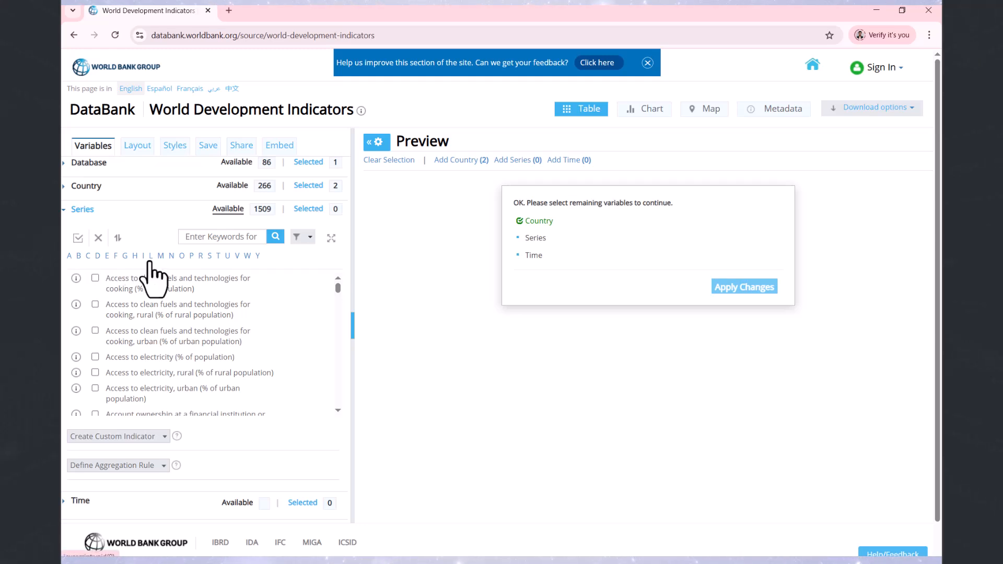
pyautogui.click(219, 241)
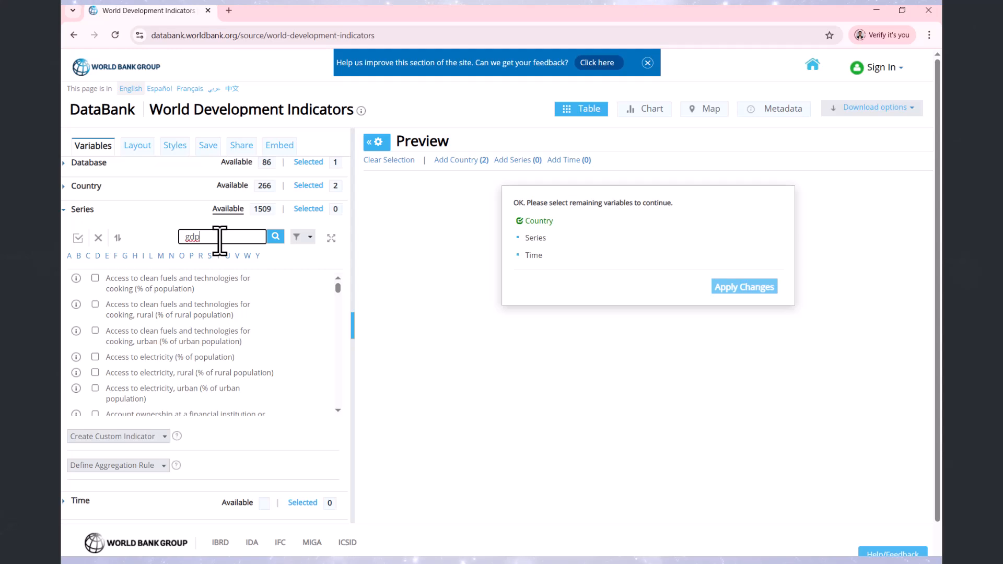
pyautogui.press('Return')
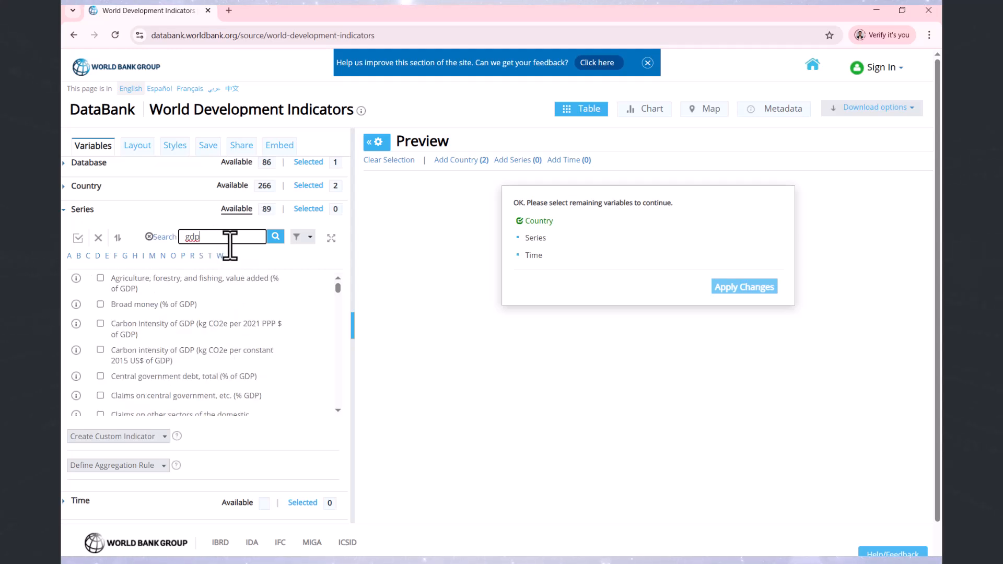
pyautogui.scroll(-3, 337, 296)
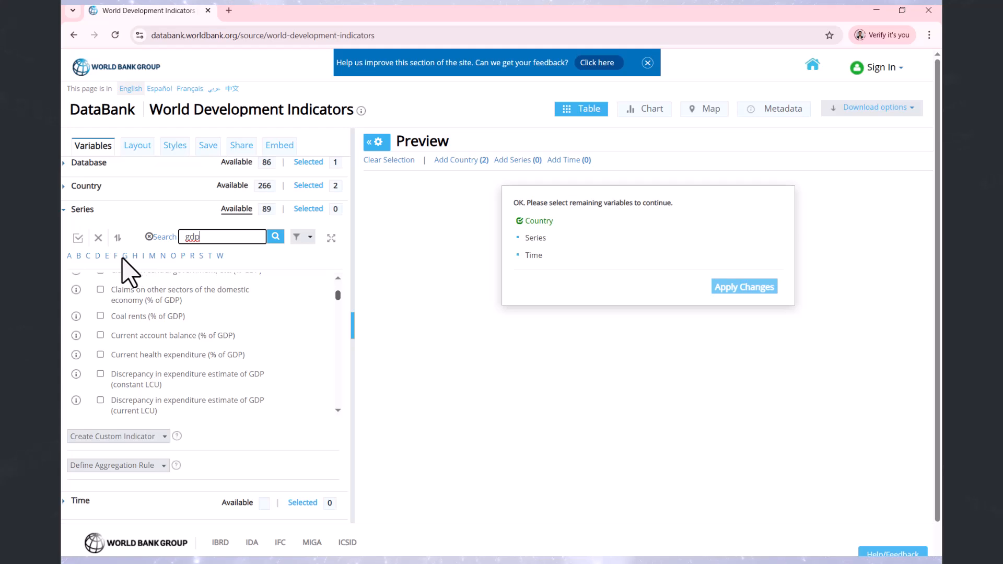
# Clear the series search and add GDP (constant 2015 US$) to the Series selection.
pyautogui.click(149, 238)
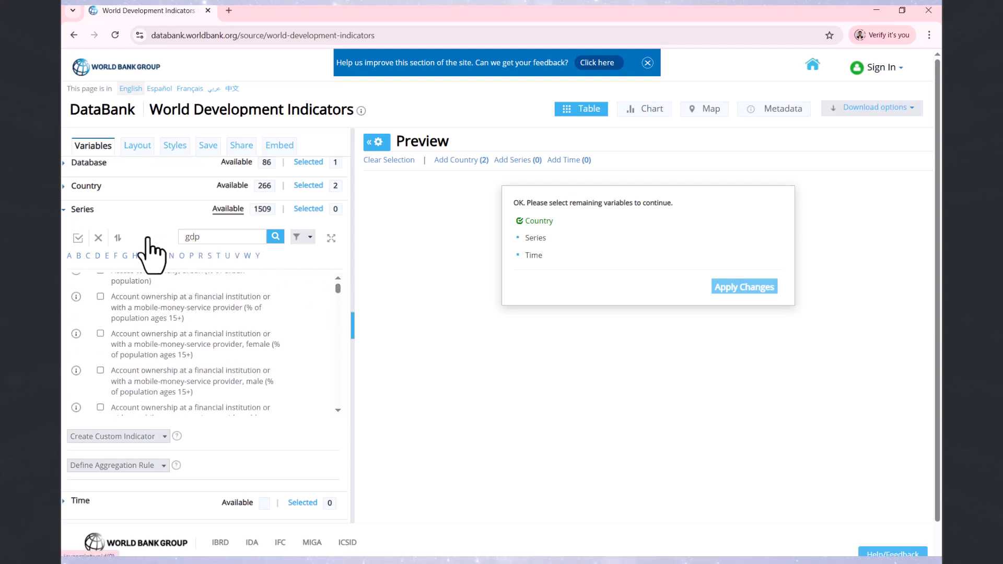
pyautogui.click(124, 256)
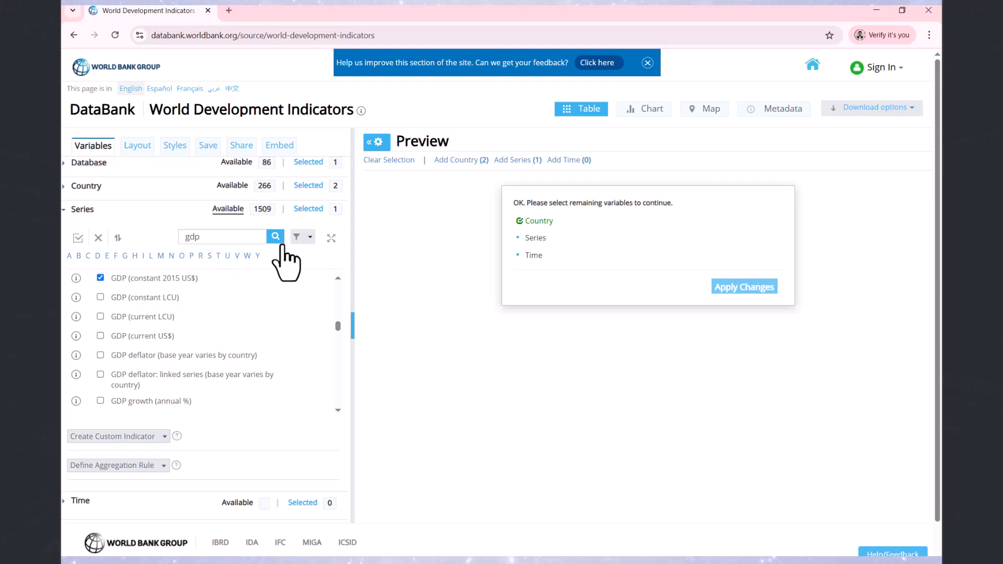
pyautogui.click(310, 238)
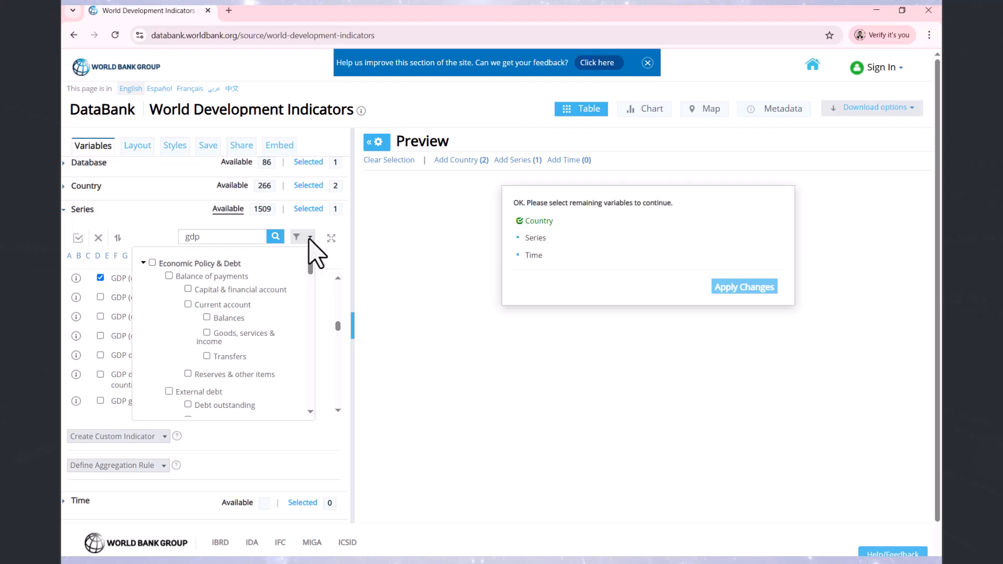
pyautogui.click(309, 237)
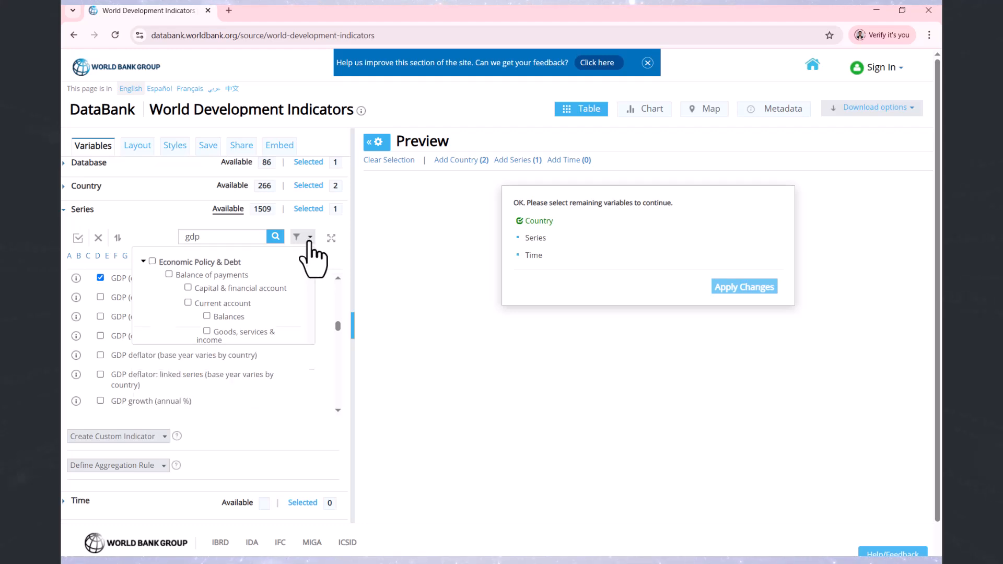
pyautogui.click(64, 213)
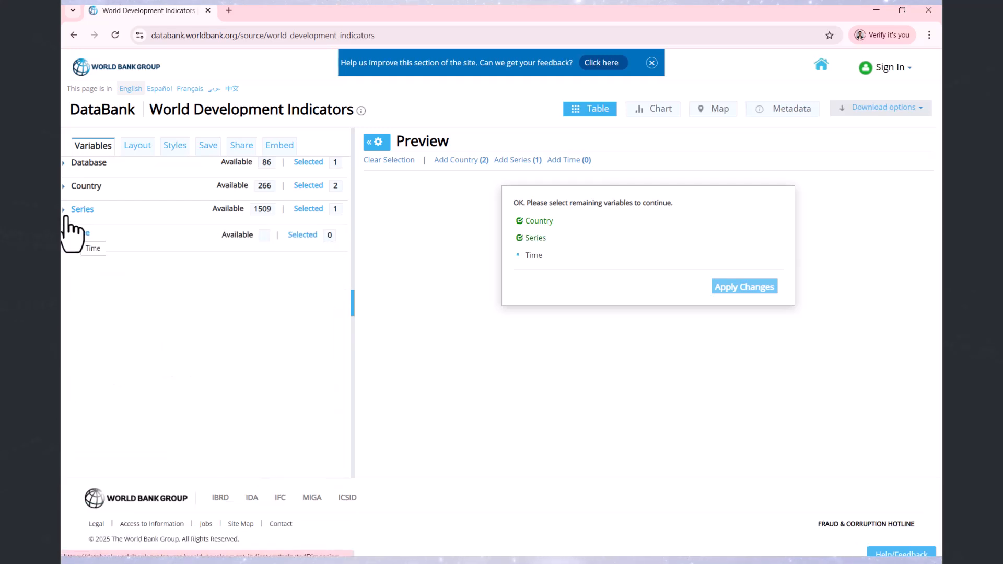
# Try the 5, 10 and 25 recent-year presets in the Time dimension, and settle on the 50 most recent years.
pyautogui.click(75, 233)
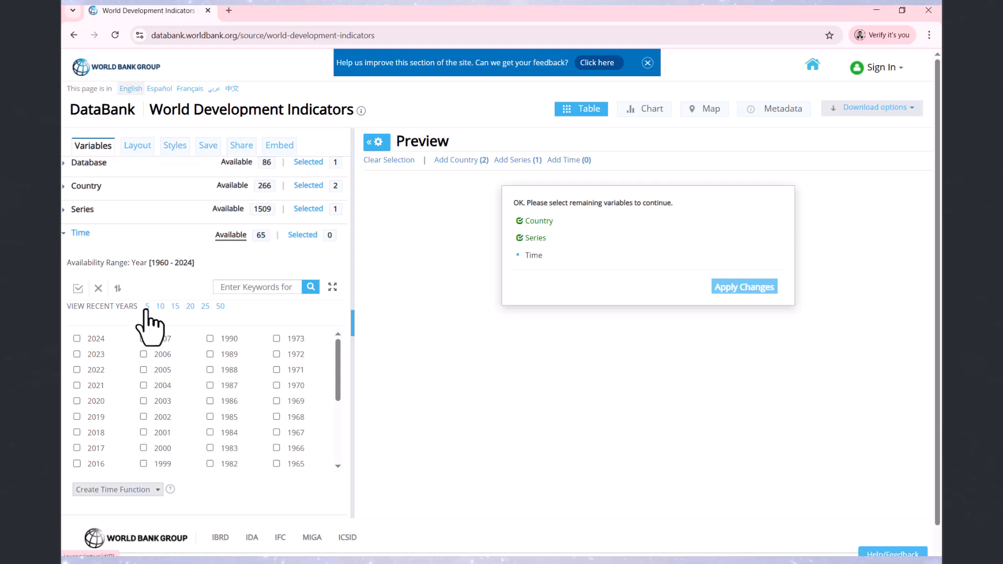
pyautogui.click(146, 307)
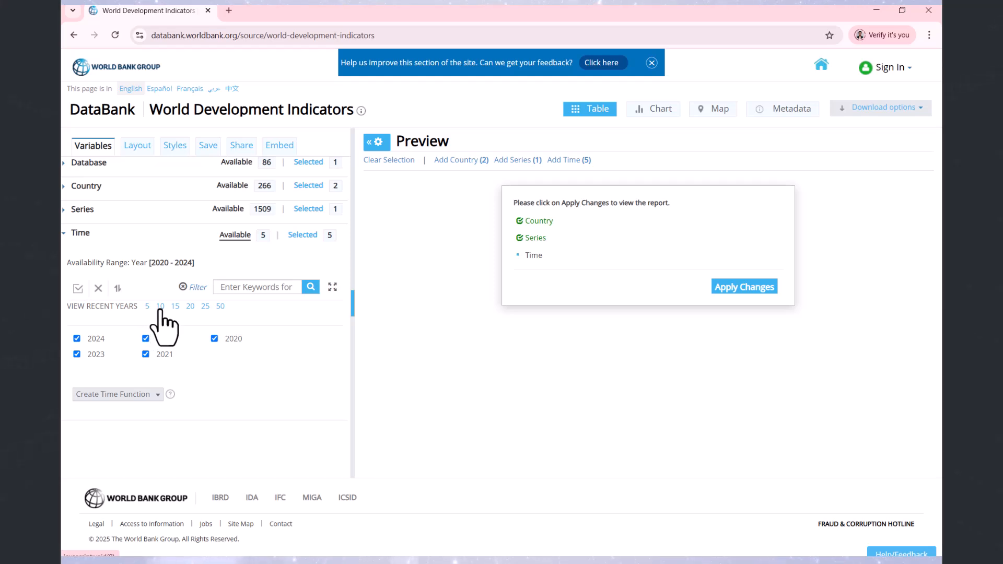
pyautogui.click(161, 307)
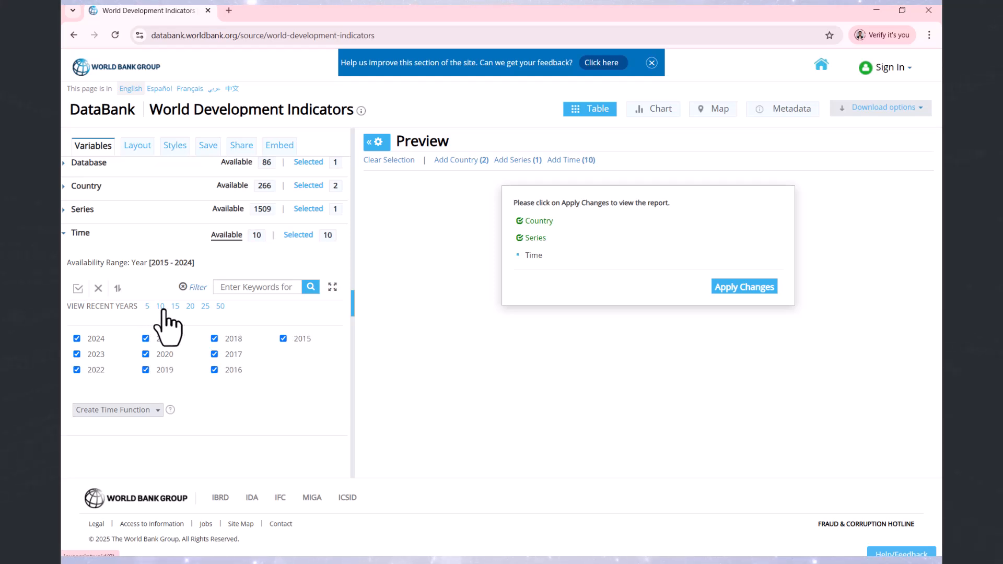
pyautogui.click(219, 307)
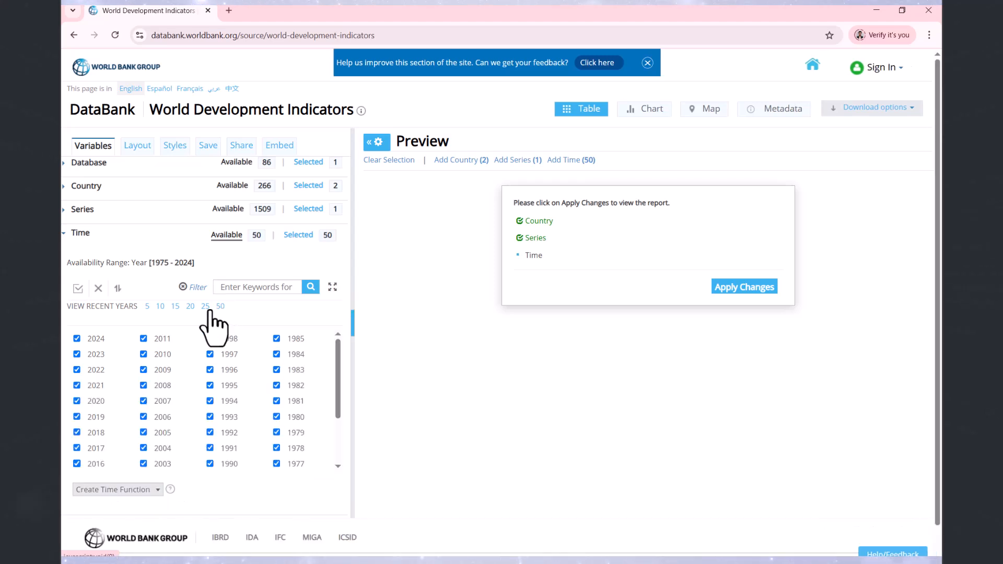
pyautogui.click(205, 307)
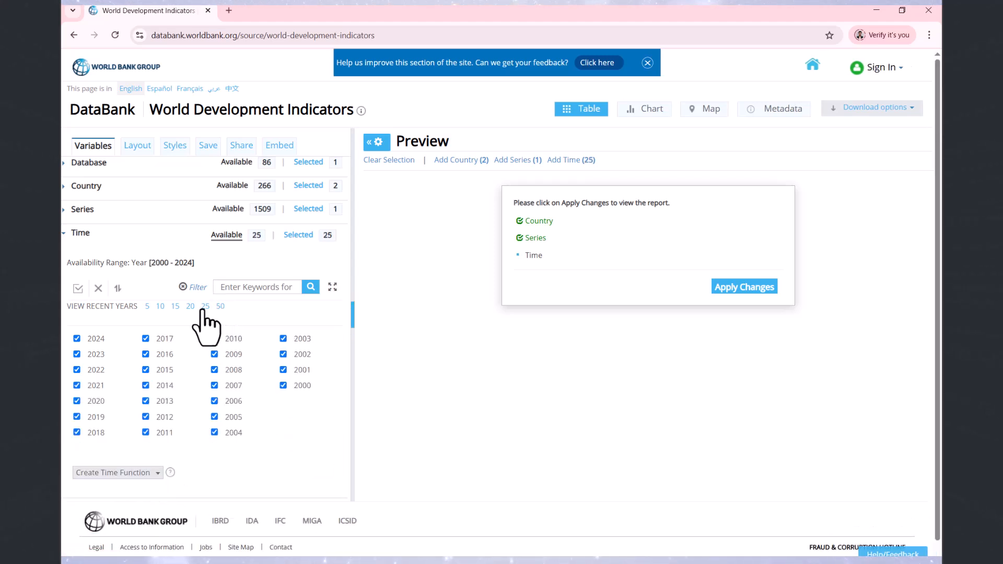
pyautogui.click(219, 307)
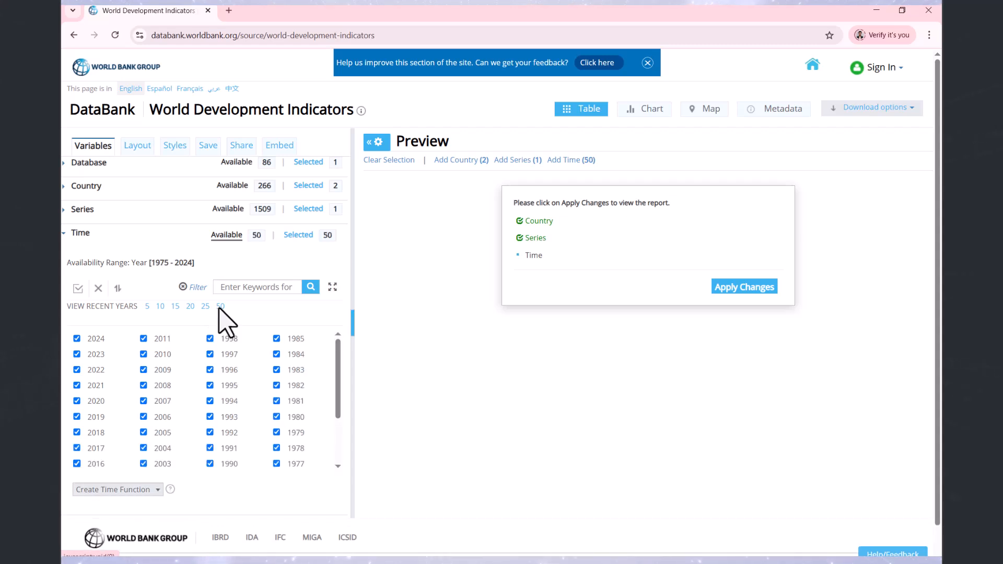
pyautogui.click(66, 237)
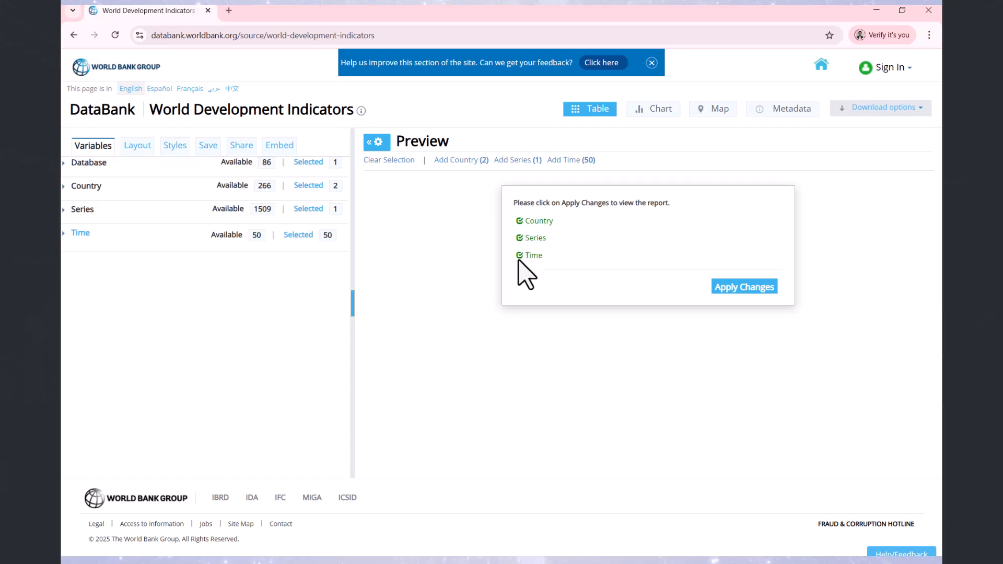
# Apply the selected variables to generate the report preview, and show it as a chart.
pyautogui.click(732, 289)
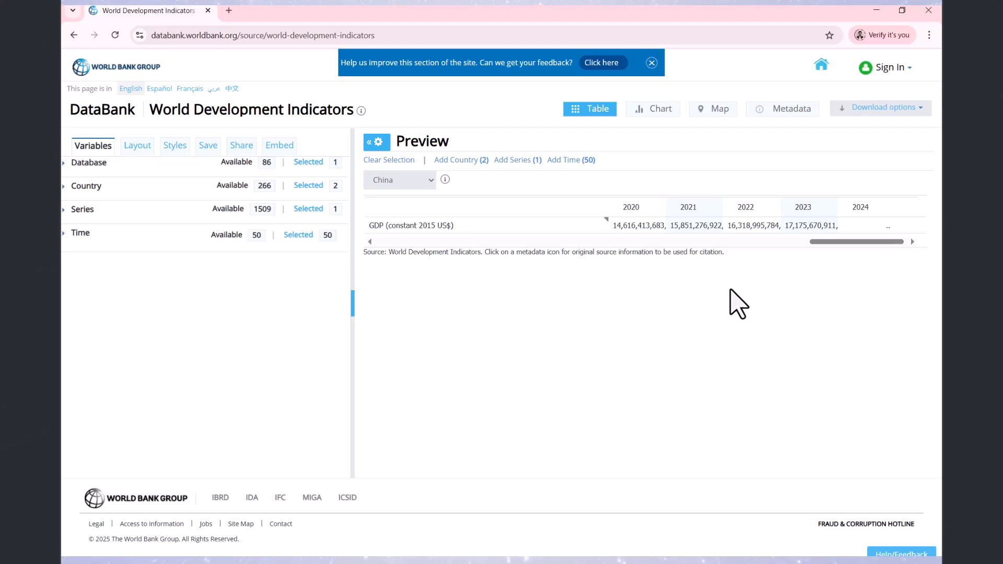
pyautogui.click(660, 121)
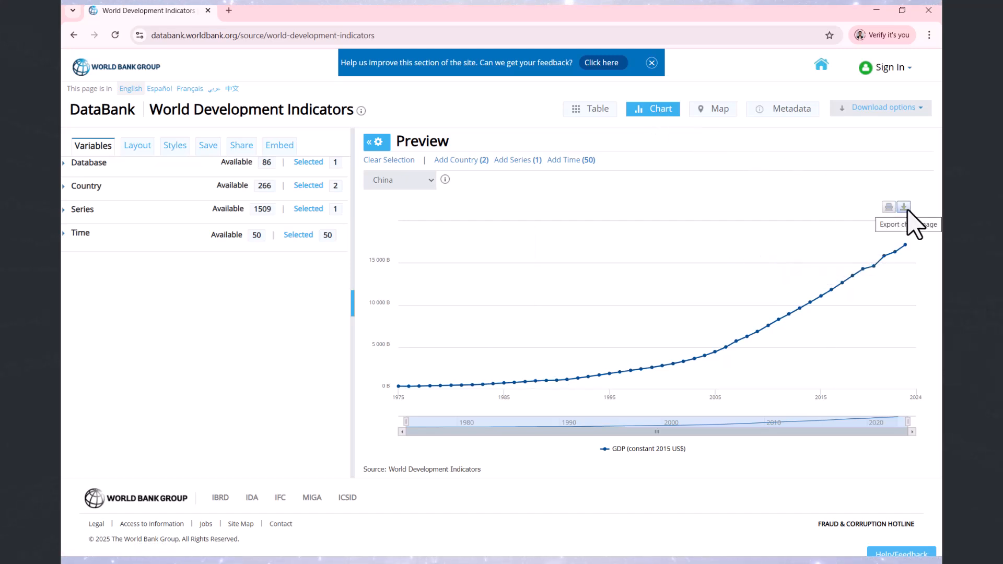
# Download the report data as an Excel file.
pyautogui.click(919, 109)
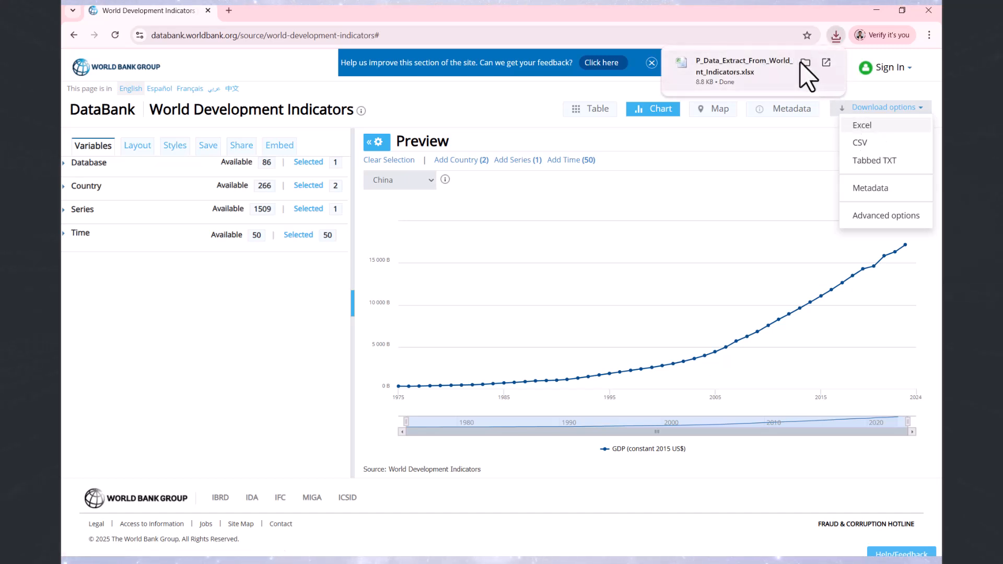
# Open the downloaded P_Data_Extract_From_World_Development_Indicators.xlsx from the Downloads folder in Excel and enable editing.
pyautogui.click(800, 61)
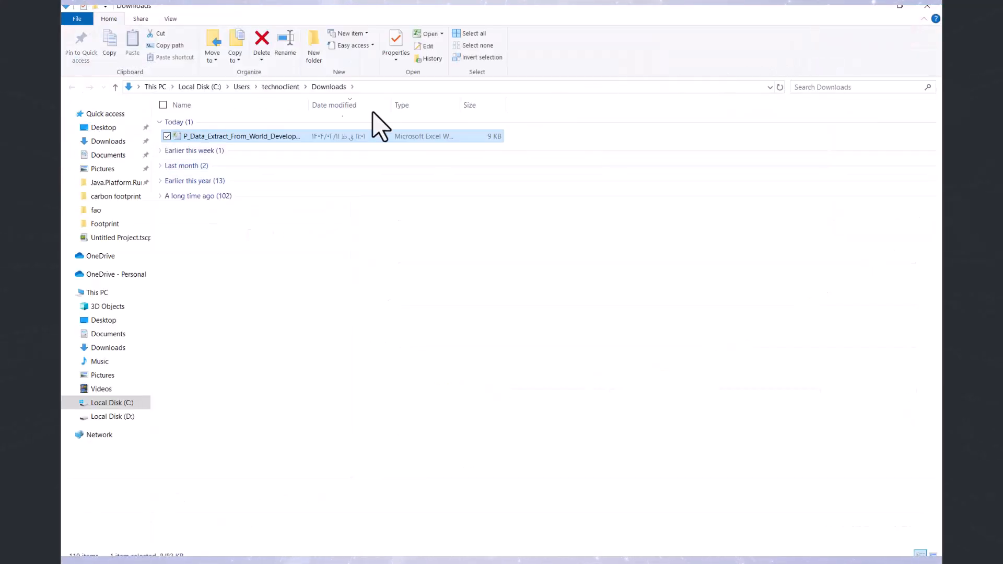
pyautogui.doubleClick(197, 134)
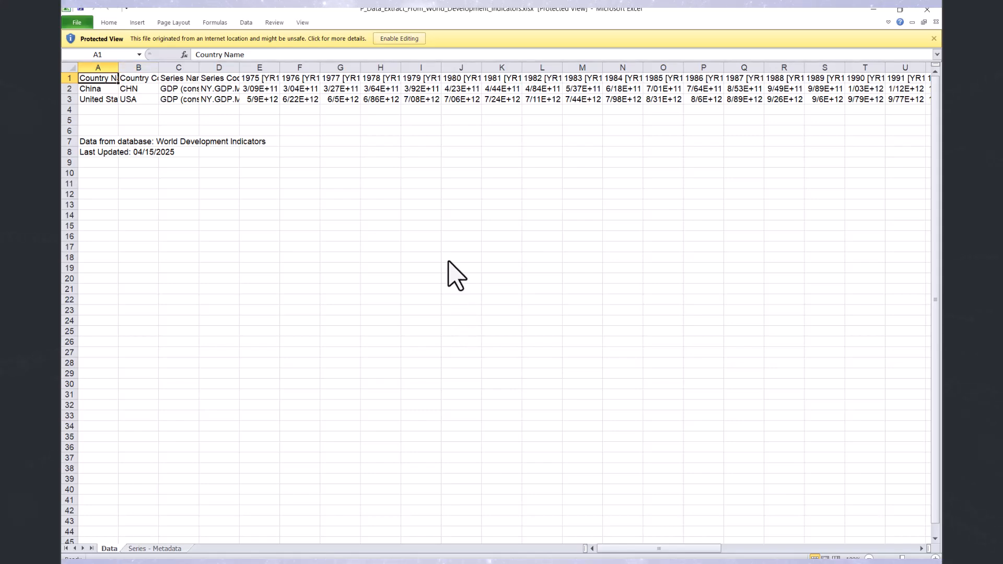
pyautogui.click(407, 39)
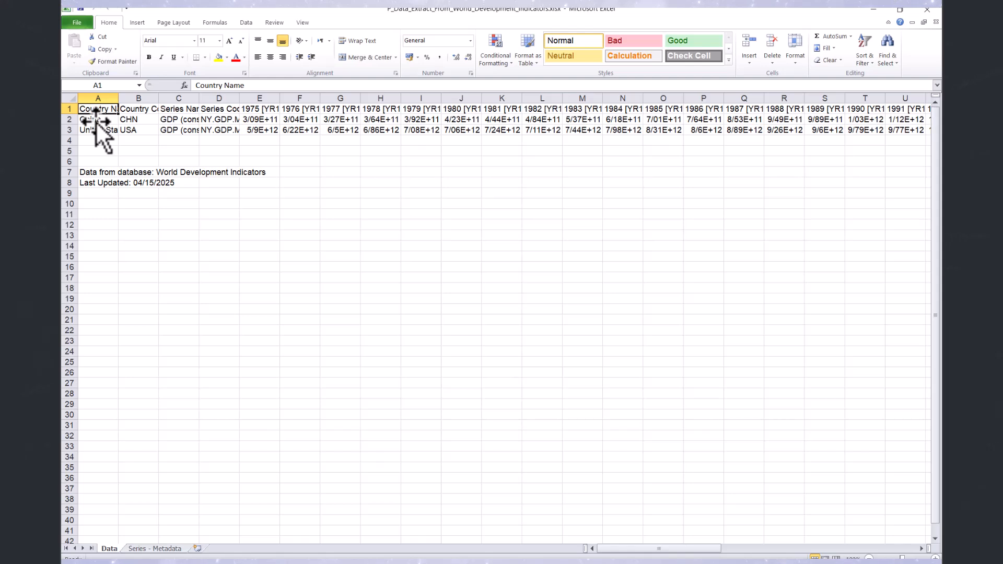
# Examine the China and United States rows on the Data sheet, from the series name across the yearly GDP values.
pyautogui.moveTo(96, 121); pyautogui.dragTo(178, 124)
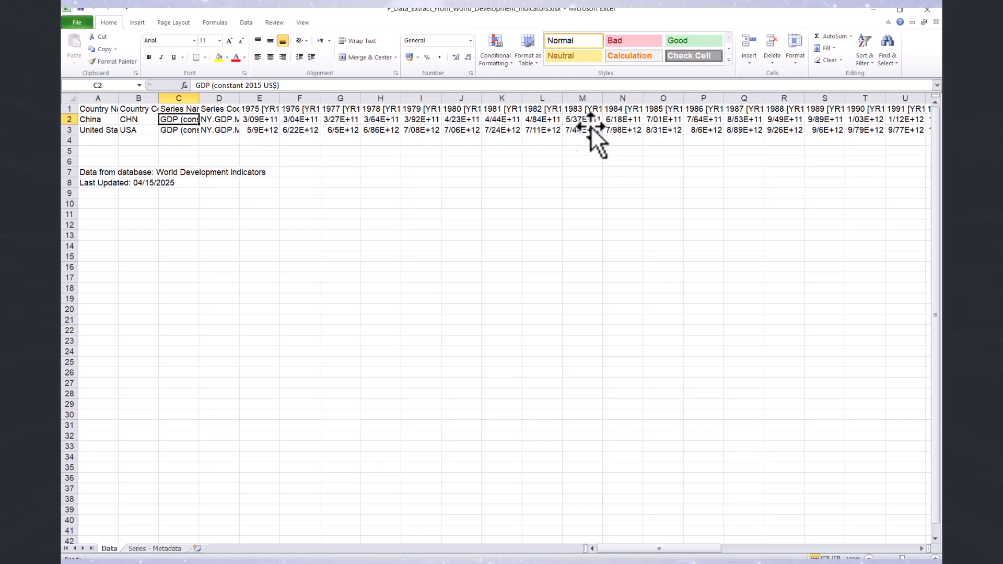
pyautogui.click(635, 129)
pyautogui.press('Right')
pyautogui.press('Right')
pyautogui.press('Right')
pyautogui.press('Right')
pyautogui.press('Right')
pyautogui.press('Right')
pyautogui.press('Right')
pyautogui.press('Right')
pyautogui.press('Right')
pyautogui.press('Right')
pyautogui.press('Right')
pyautogui.press('Right')
pyautogui.press('Right')
pyautogui.press('Right')
pyautogui.press('Right')
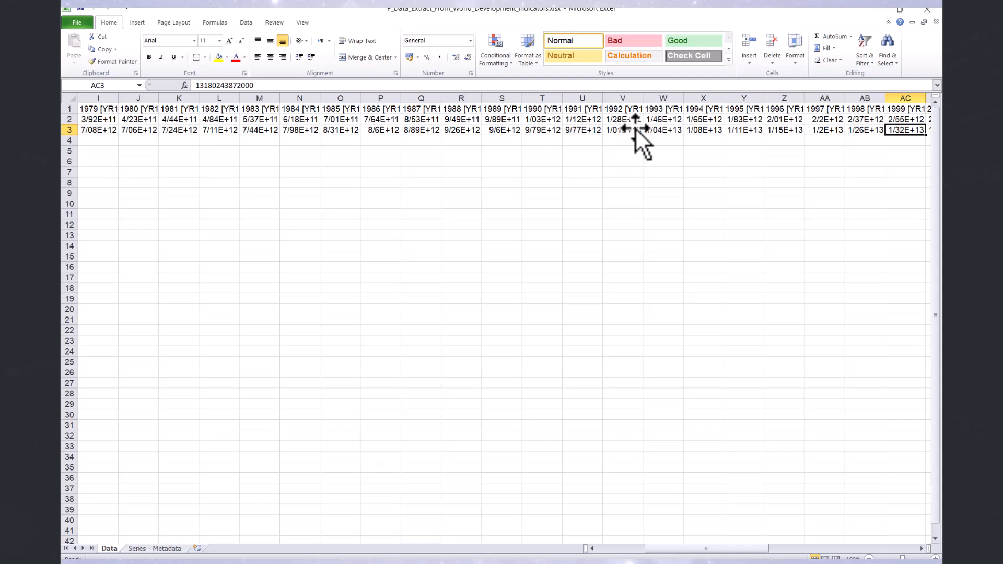
pyautogui.press('Right')
pyautogui.press('Right')
pyautogui.press('Right')
pyautogui.press('Right')
pyautogui.press('Right')
pyautogui.press('Right')
pyautogui.press('Right')
pyautogui.press('Right')
pyautogui.press('Right')
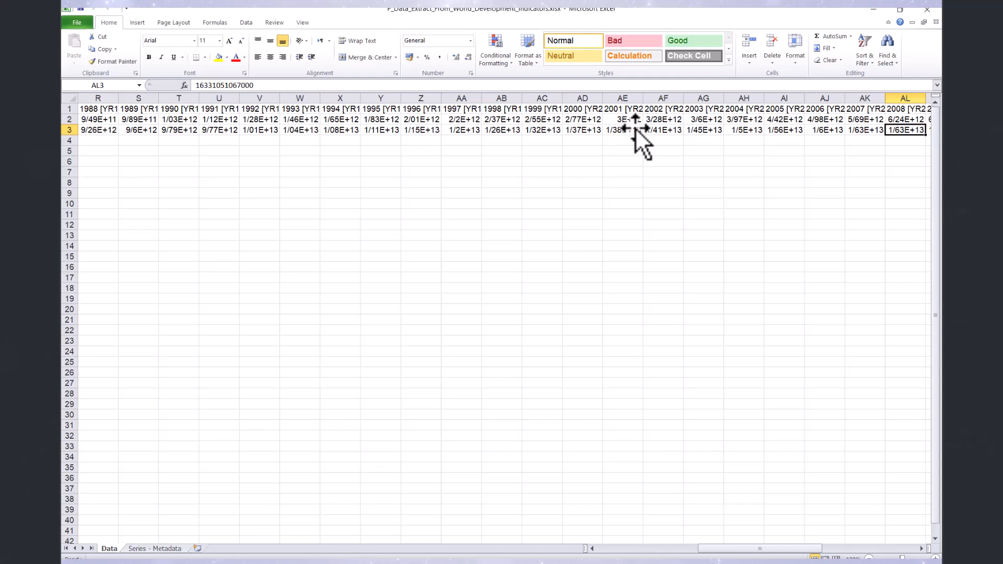